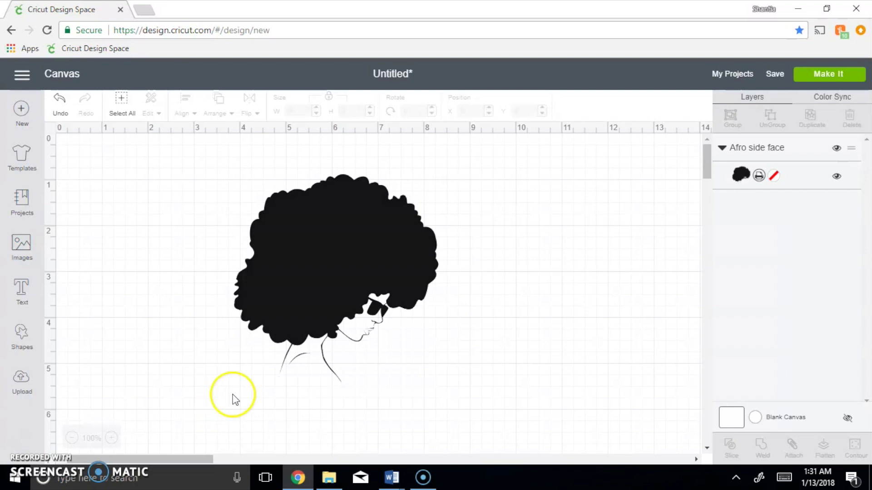
Move and enlarge the Afro silhouette, then set its layer to Cut in Black
left_click_drag(337, 282, 271, 274)
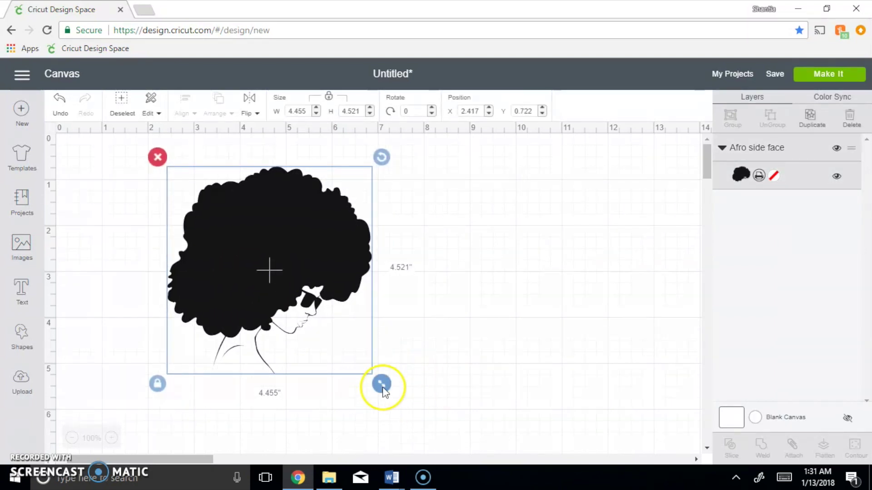
left_click_drag(381, 385, 442, 431)
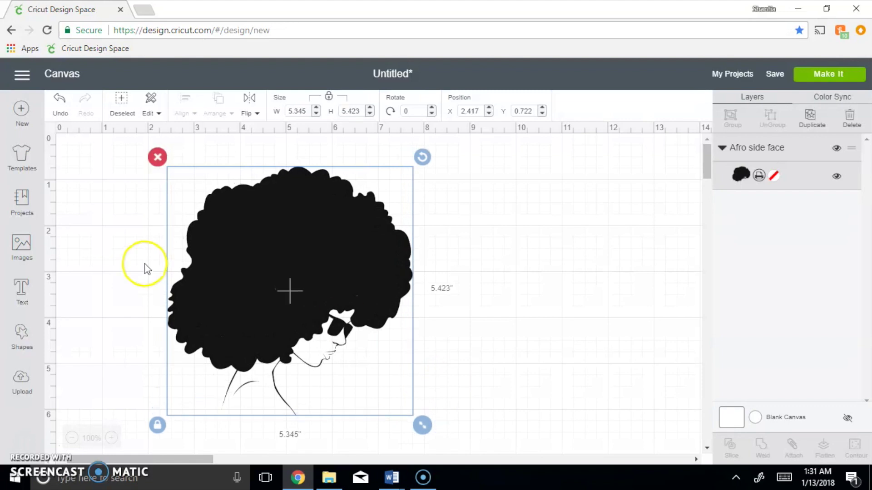
left_click(760, 173)
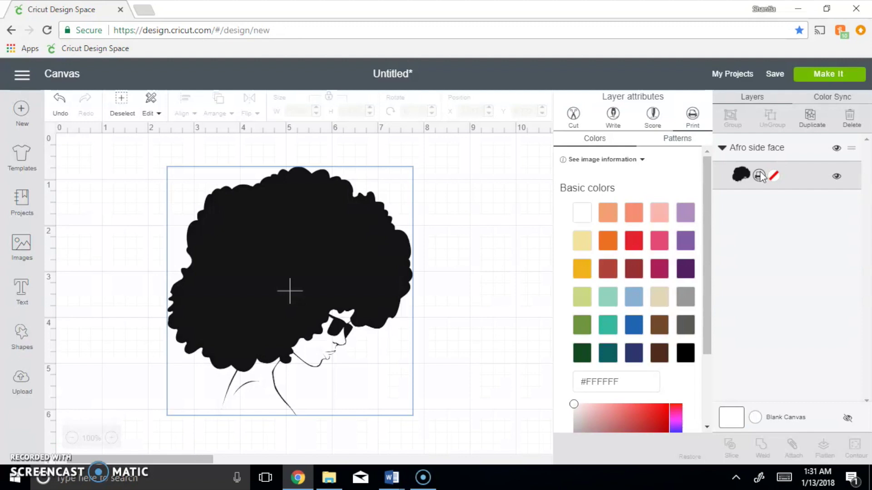
left_click(571, 121)
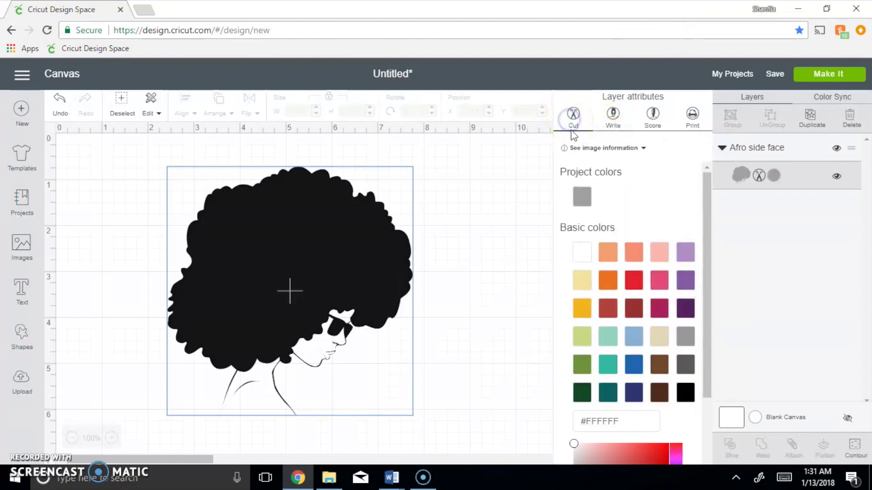
left_click(682, 393)
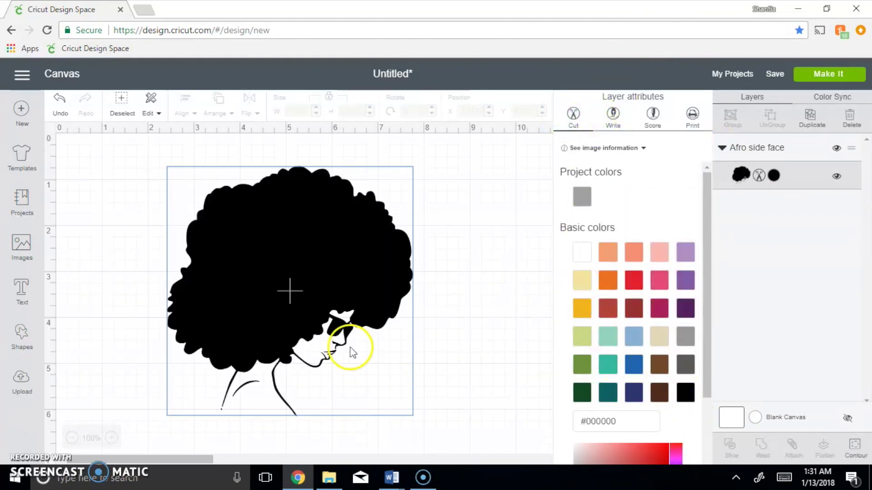
Resize and position the black silhouette to about 6.015 × 6.104 inches
left_click(316, 279)
left_click_drag(431, 429, 451, 446)
left_click_drag(377, 334, 394, 304)
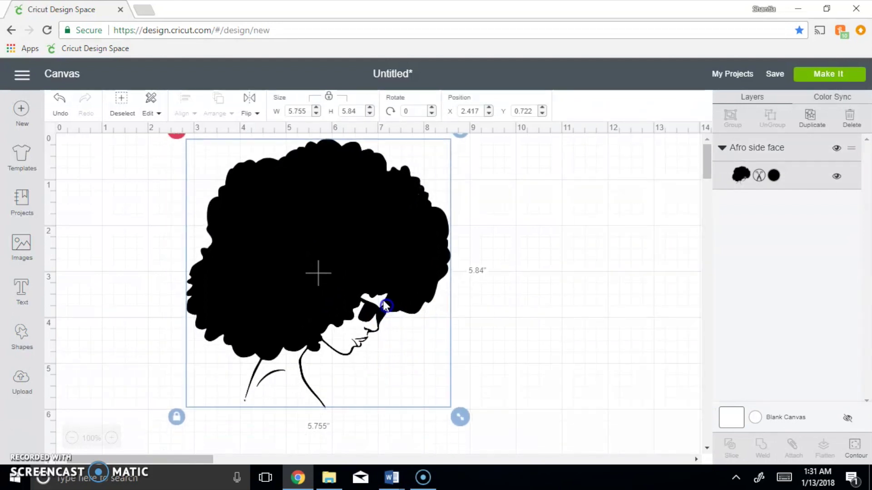
left_click_drag(459, 414, 476, 431)
left_click_drag(354, 325, 326, 336)
Add the text 'Loved' and place it at the upper right beside the face
left_click(18, 295)
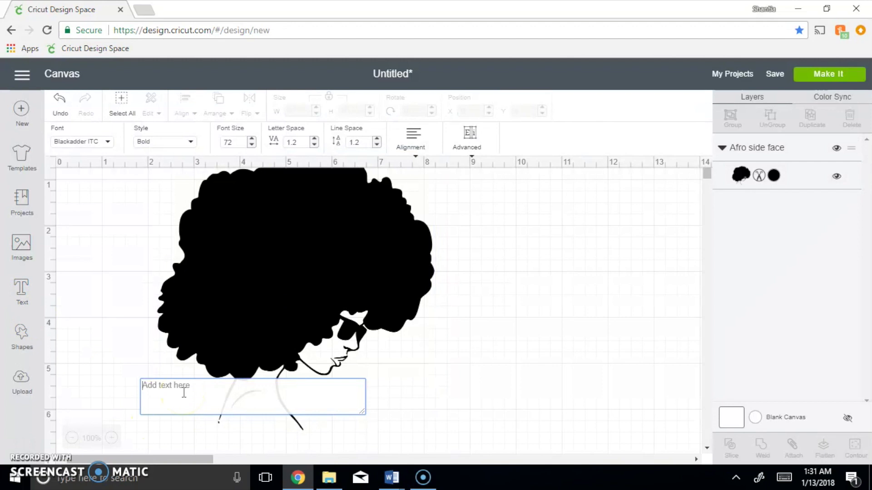
type("Loved")
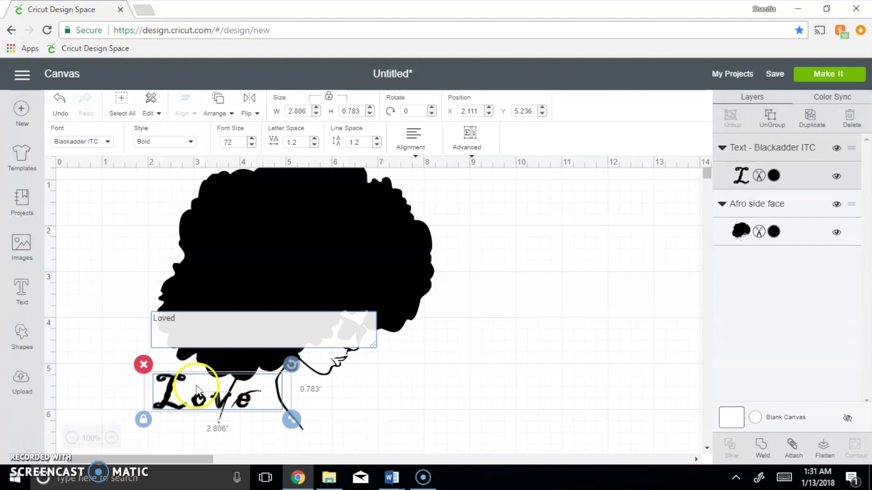
type("d")
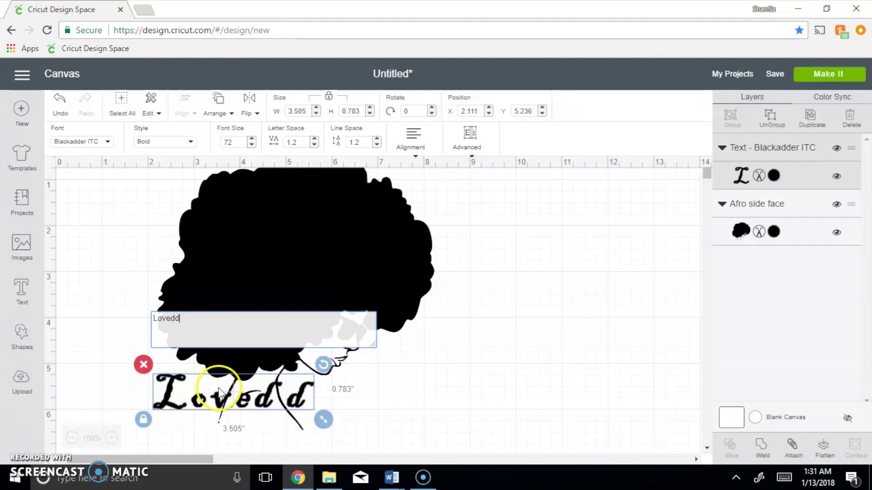
key("BackSpace")
left_click(183, 385)
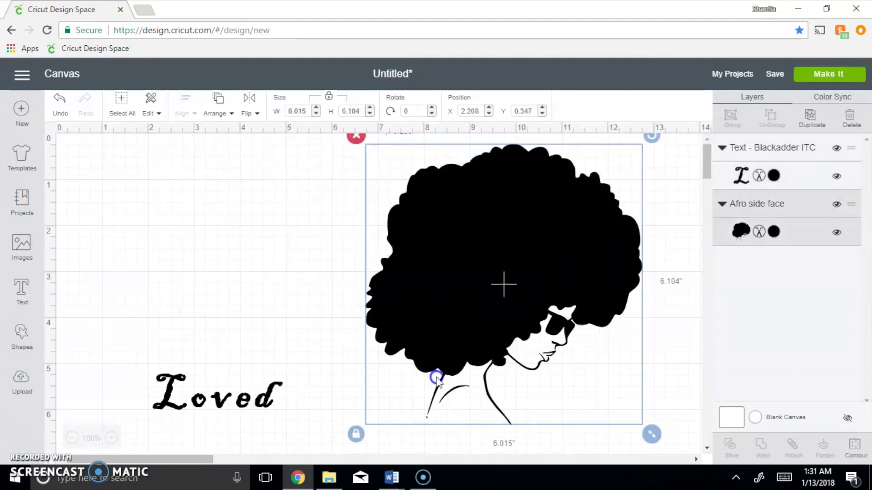
left_click_drag(184, 385, 115, 367)
left_click(171, 389)
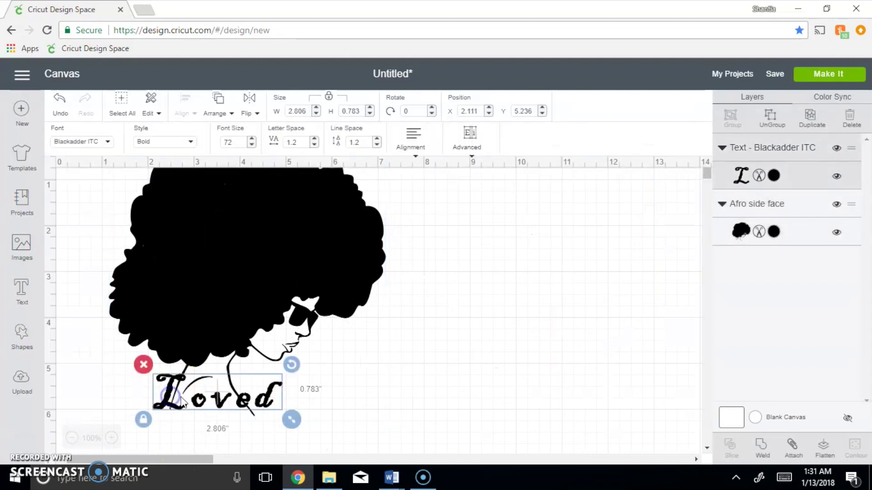
left_click_drag(238, 392, 580, 188)
Duplicate 'Loved' twice, making three staggered copies
right_click(529, 190)
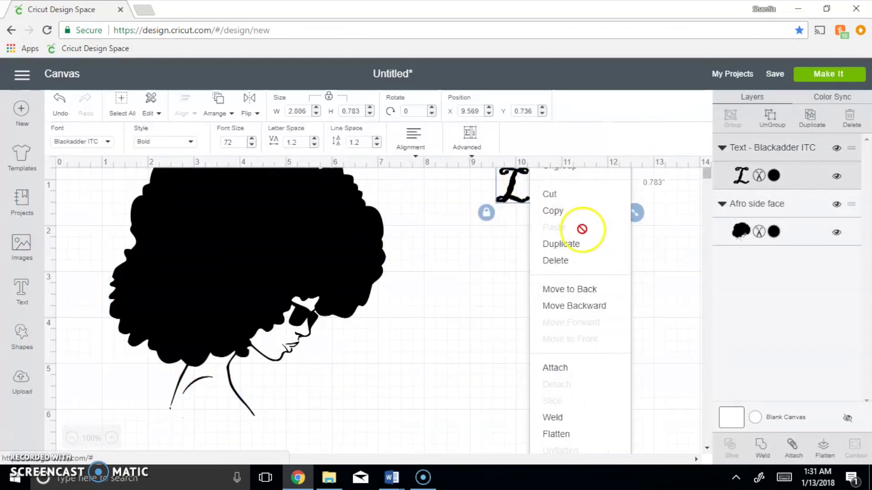
left_click(563, 244)
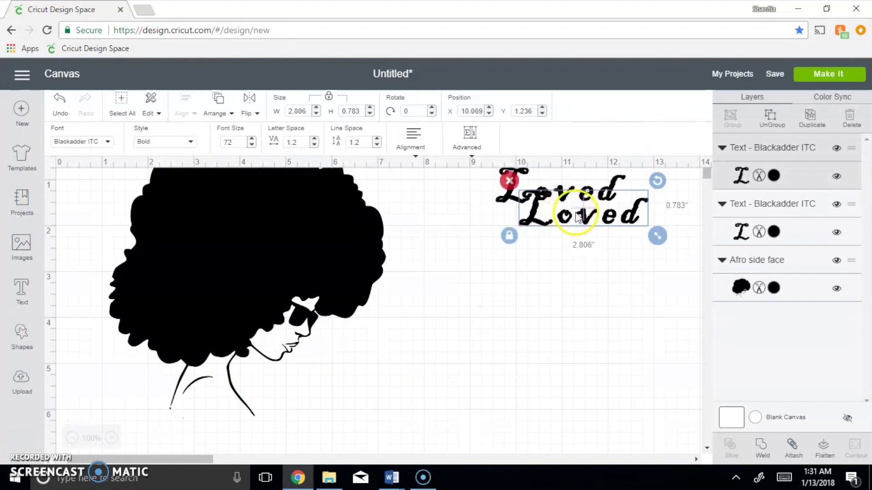
right_click(575, 212)
left_click(567, 218)
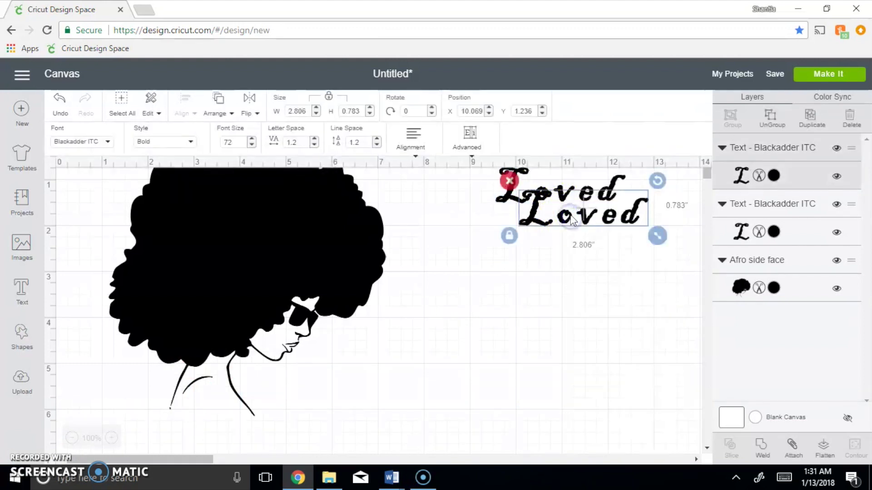
right_click(577, 208)
left_click(573, 213)
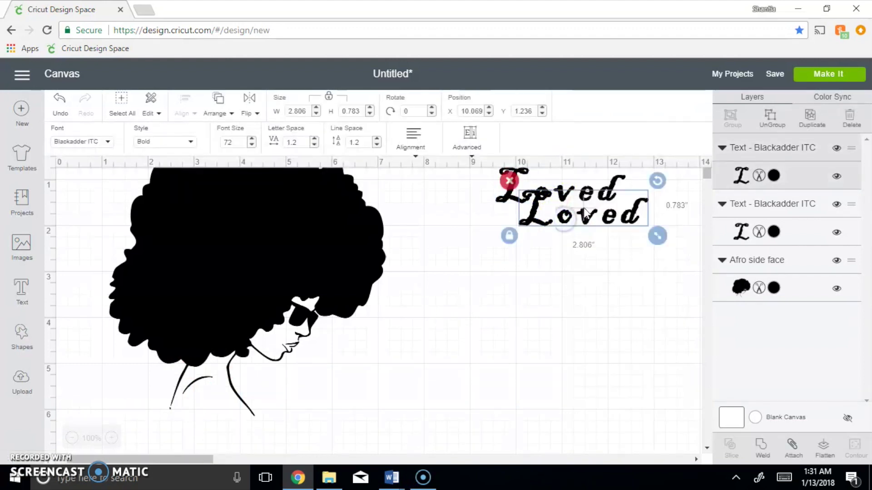
left_click(575, 218)
left_click(586, 218)
right_click(595, 217)
left_click(609, 242)
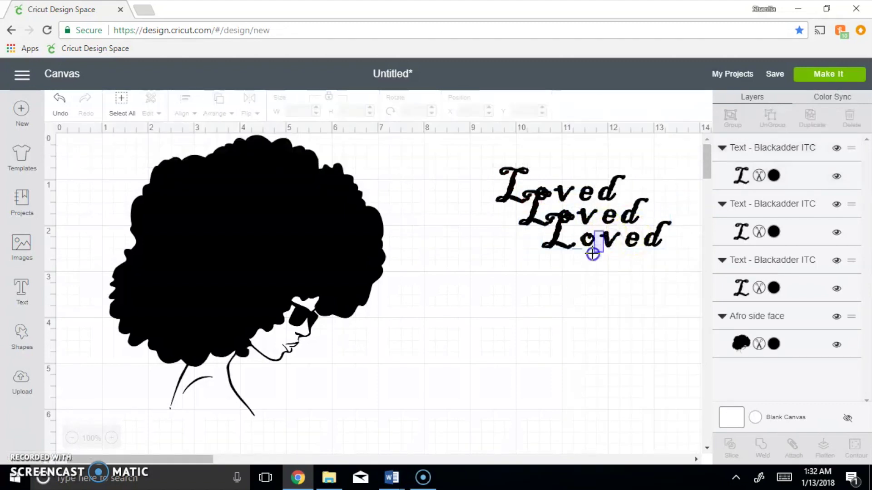
Spread the copies apart and change the second copy's text to 'Strong'
left_click_drag(574, 249, 555, 291)
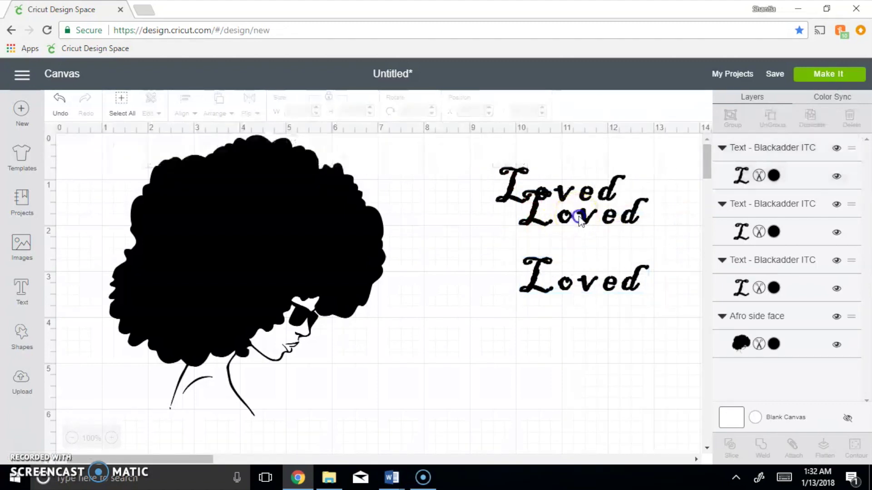
left_click_drag(587, 236, 562, 243)
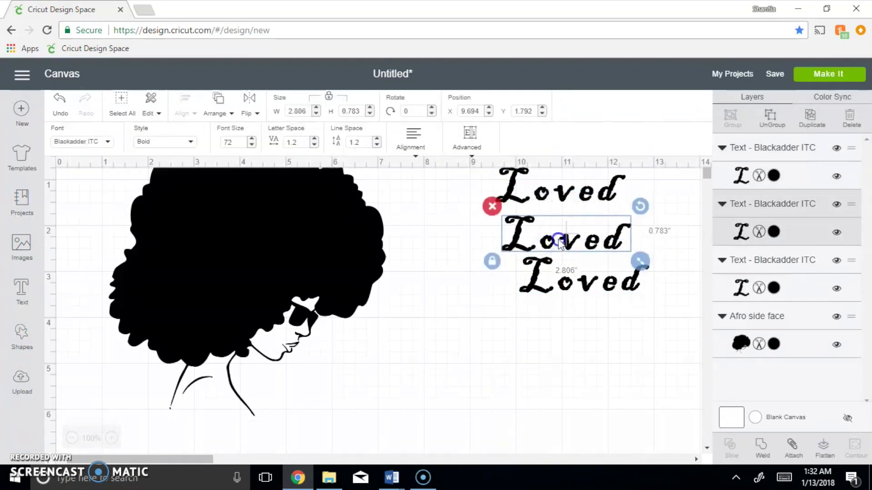
double_click(565, 245)
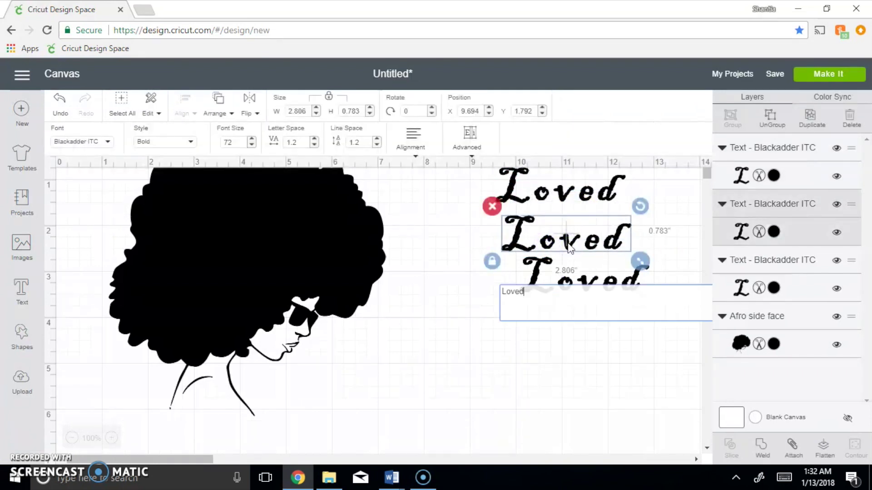
key("BackSpace")
key("BackSpace")
key("BackSpace")
key("BackSpace")
key("BackSpace")
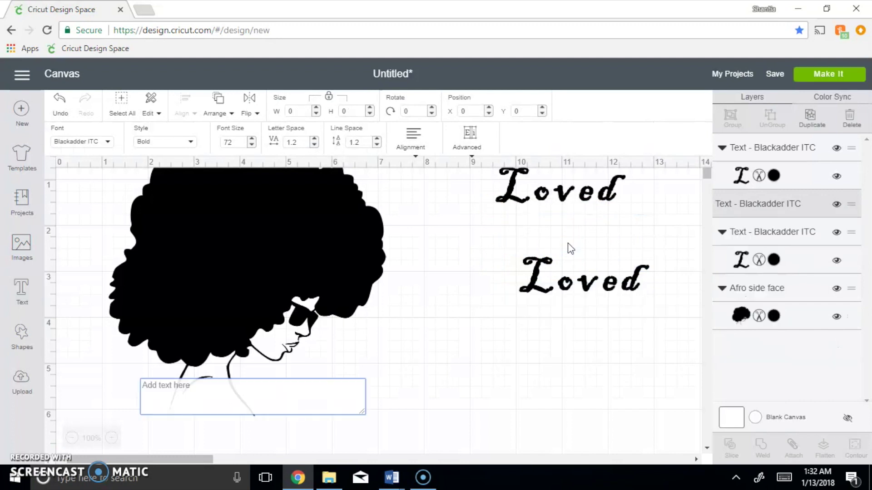
type("Strrong")
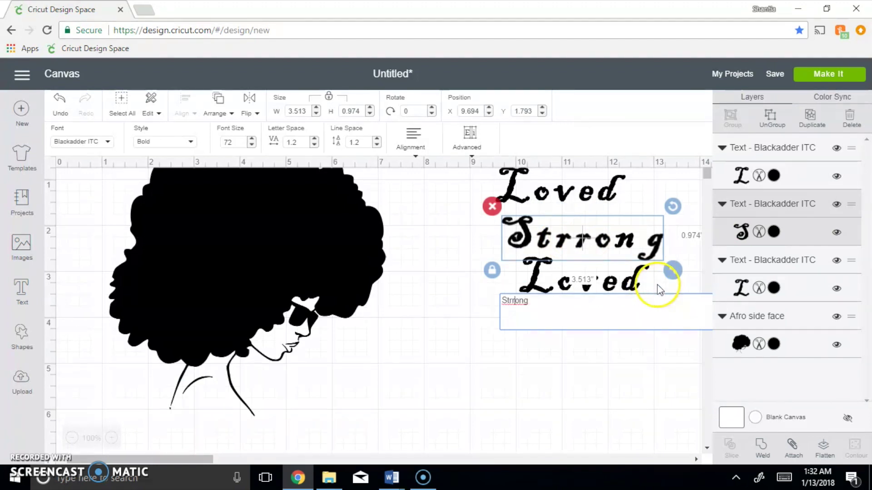
key("BackSpace")
Change the third copy's text to 'Boss'
left_click(588, 285)
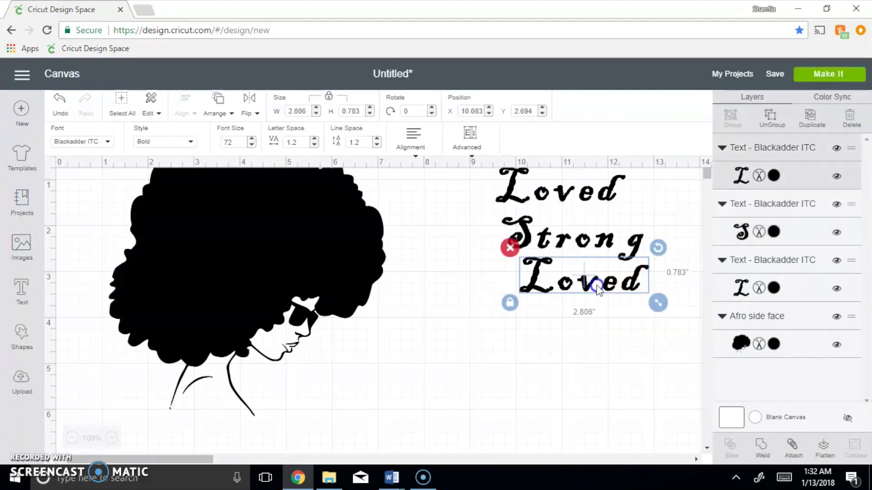
double_click(591, 285)
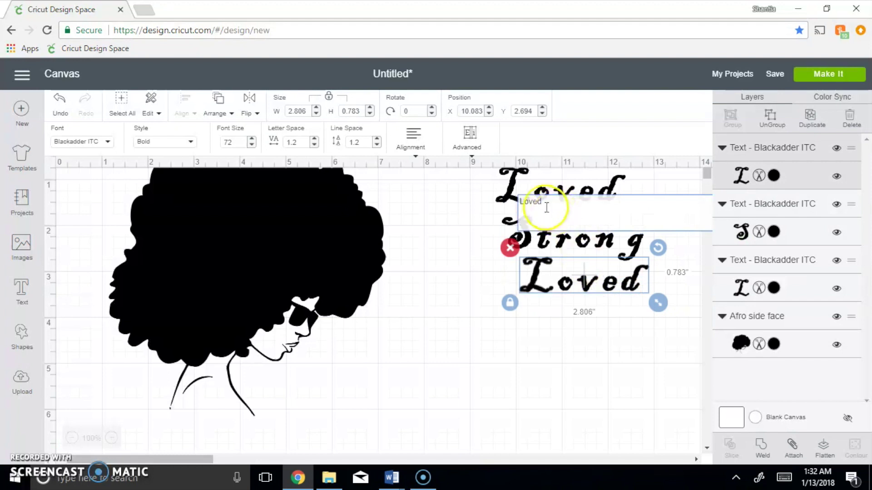
type("Boss")
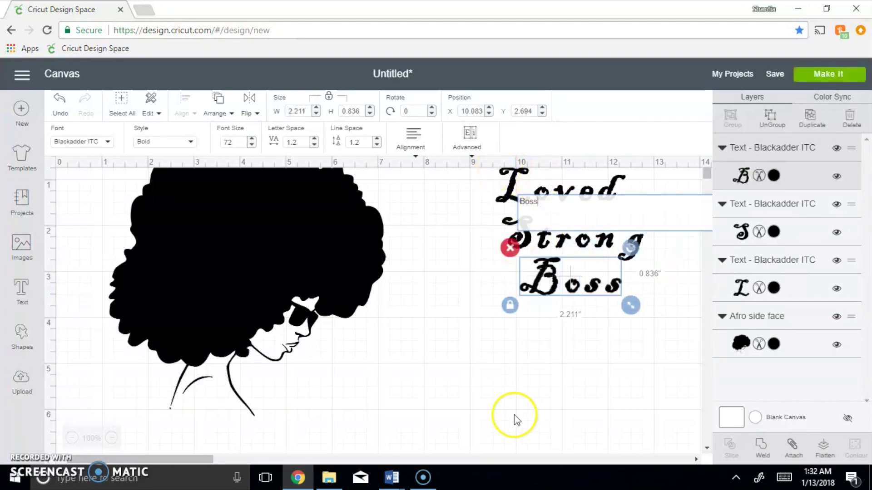
left_click(531, 379)
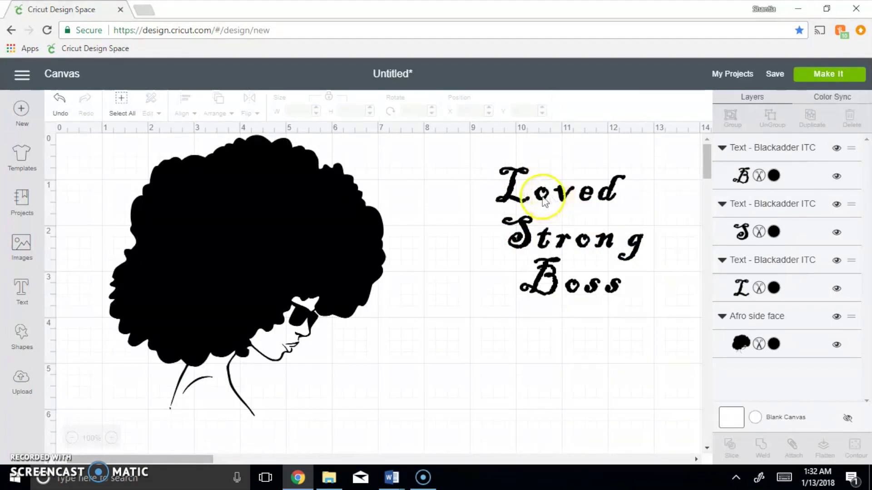
Set the Boss, Strong and Loved text layers to White
left_click_drag(480, 165, 696, 266)
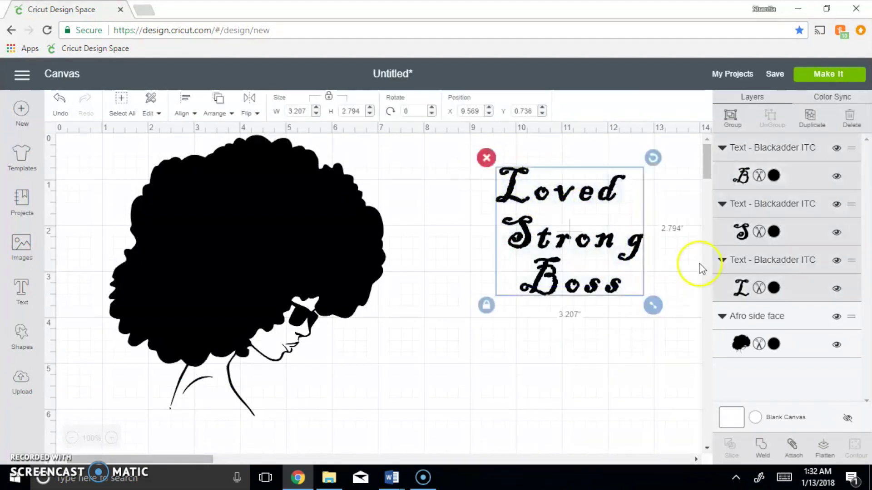
left_click(759, 176)
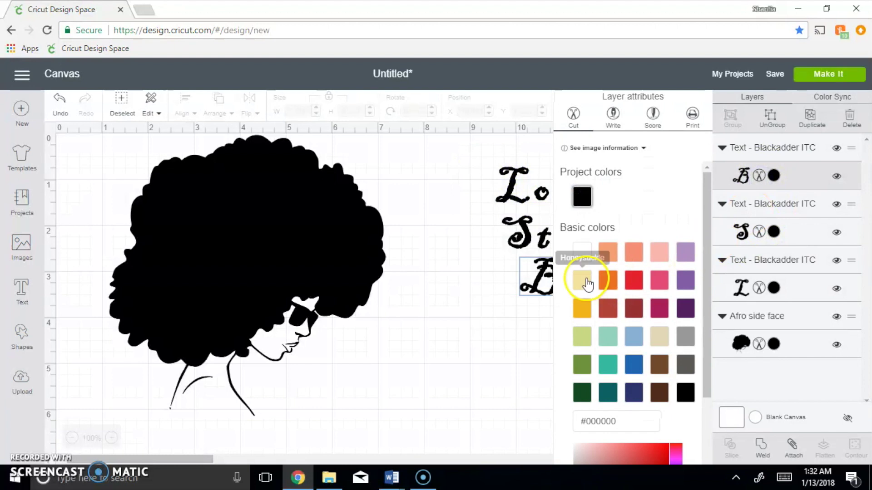
left_click(581, 252)
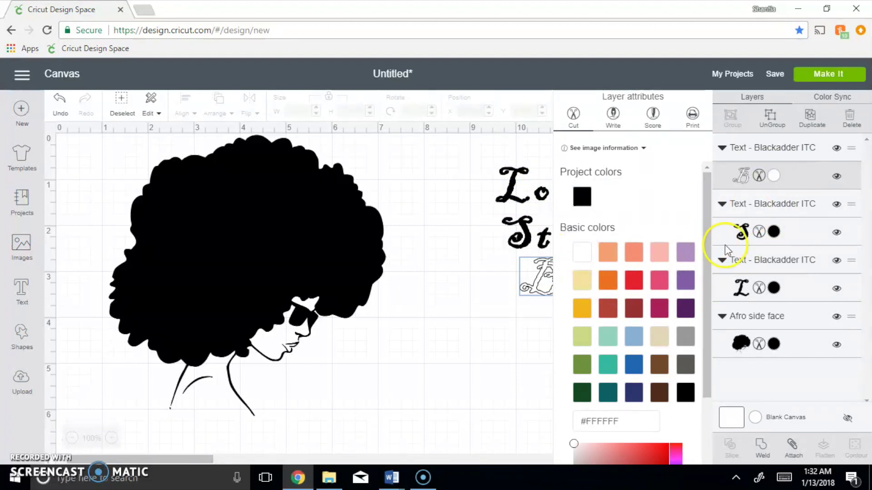
left_click(759, 232)
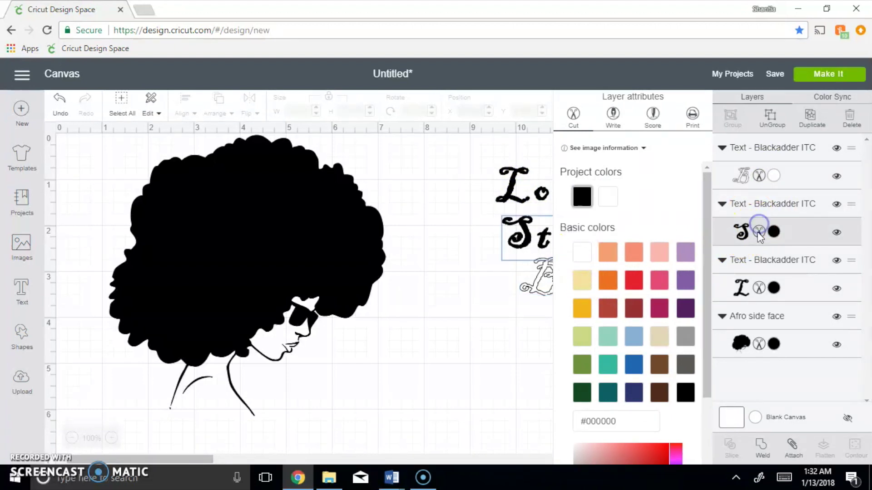
left_click(581, 252)
left_click(758, 289)
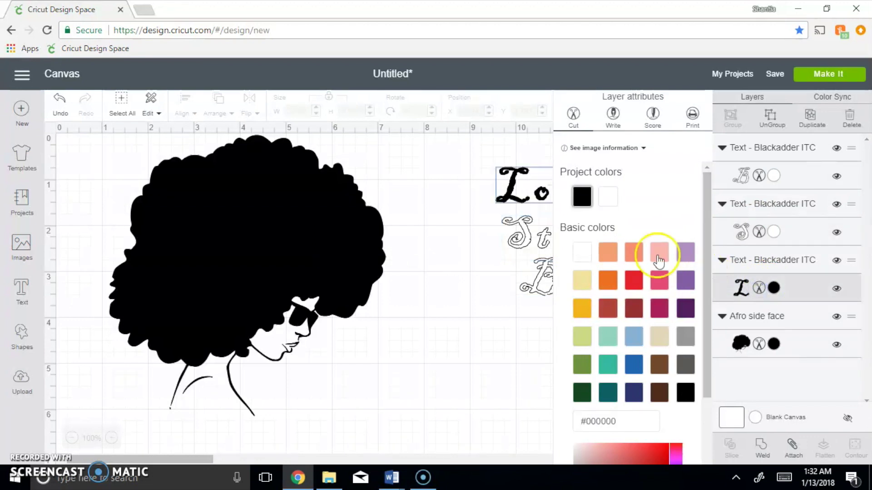
left_click(608, 197)
left_click(498, 331)
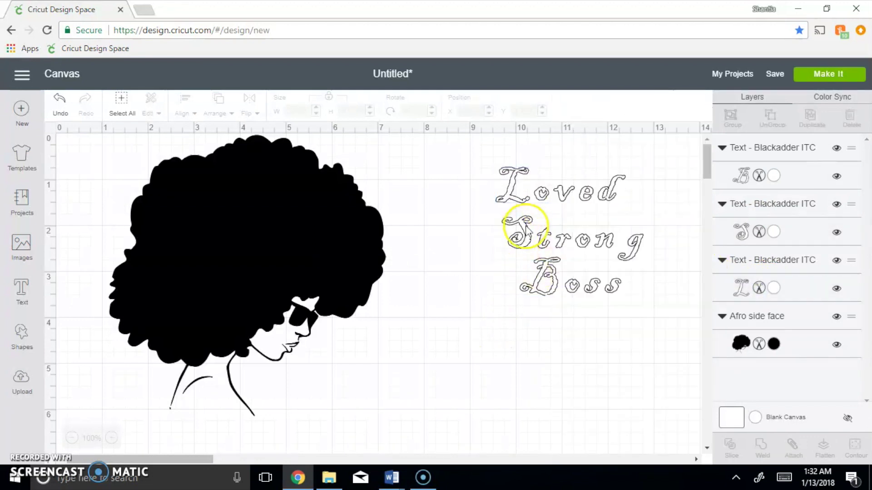
left_click_drag(559, 191, 514, 213)
Shrink Loved and Strong and stack them on the black hair
left_click_drag(591, 249, 279, 197)
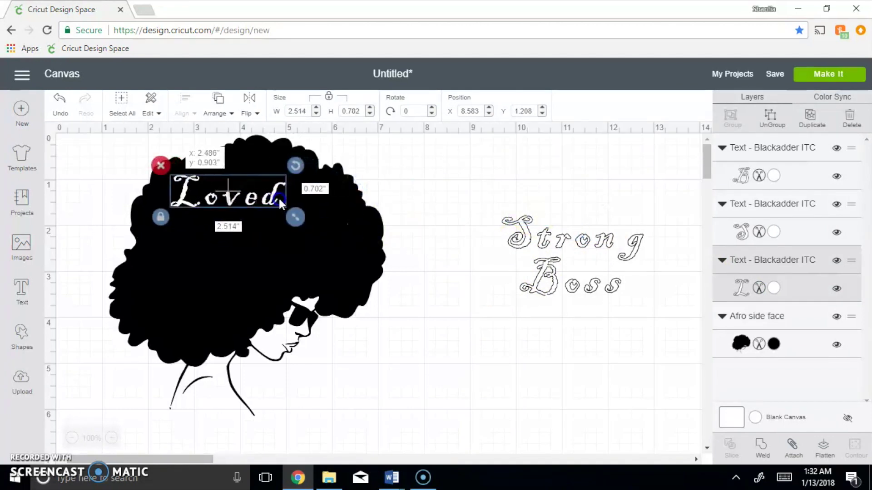
left_click(551, 227)
left_click_drag(652, 271, 644, 268)
left_click_drag(607, 240, 242, 244)
left_click(496, 282)
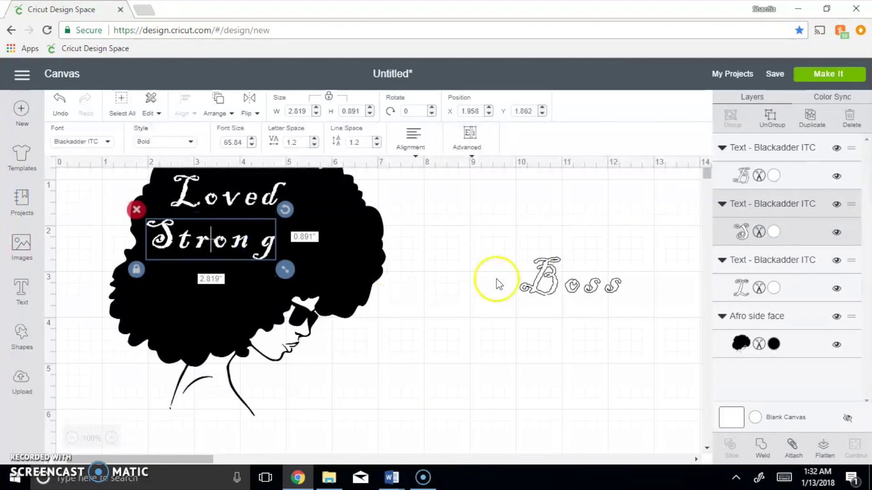
Shrink Boss and place it on the hair under Strong
left_click(563, 287)
left_click_drag(624, 308, 359, 275)
left_click(586, 280)
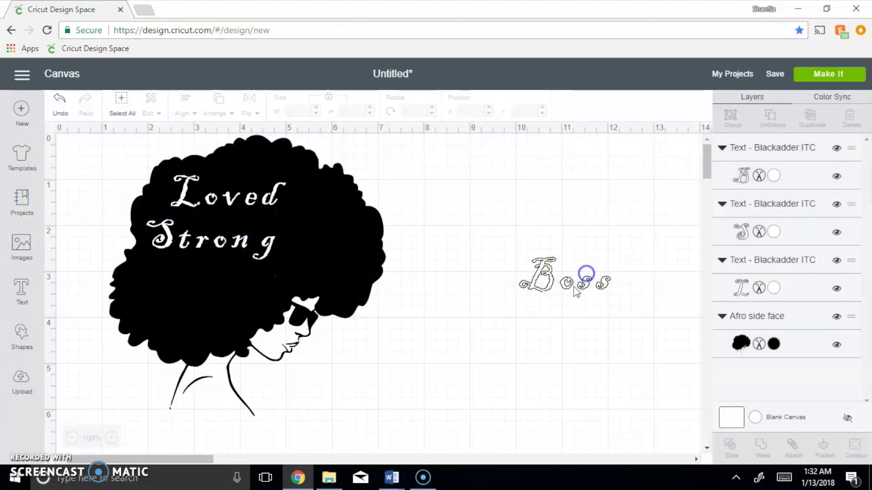
left_click(563, 287)
left_click_drag(563, 287, 193, 294)
left_click(579, 346)
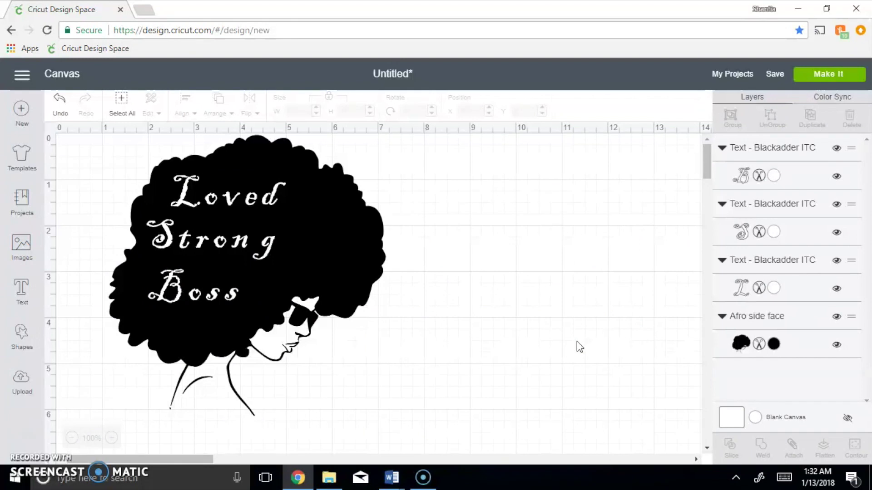
left_click(820, 78)
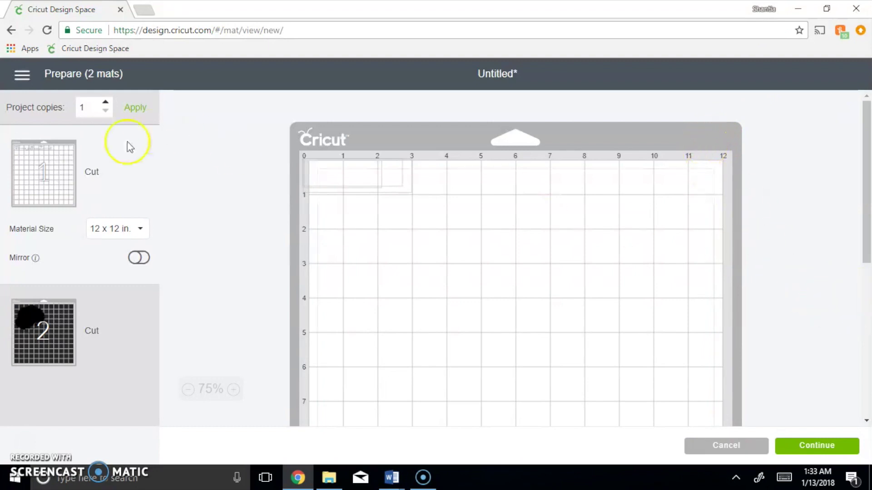
left_click(67, 340)
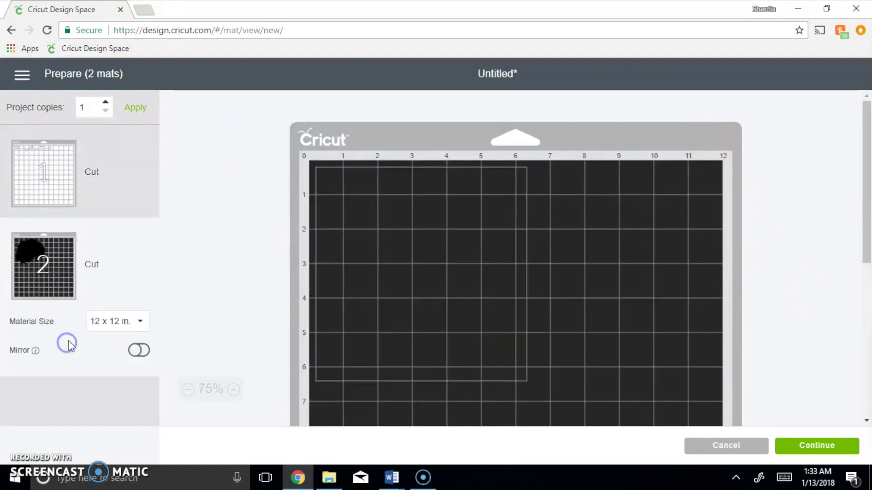
left_click(56, 192)
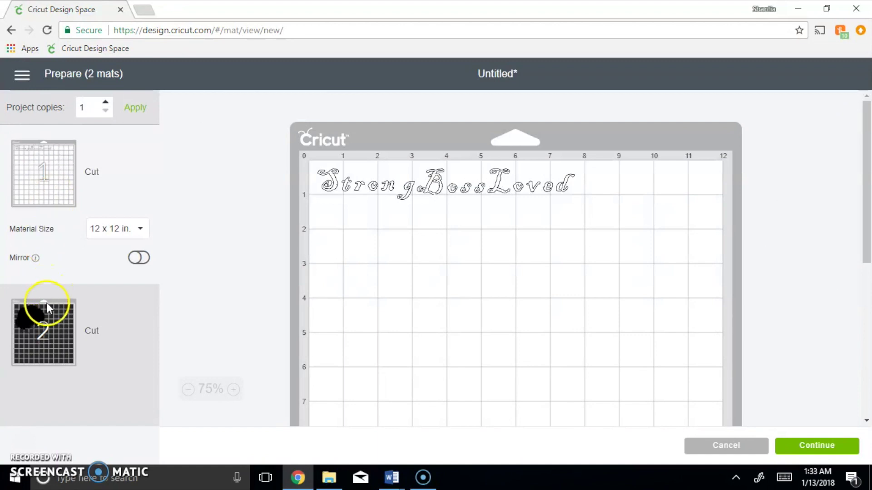
left_click(52, 324)
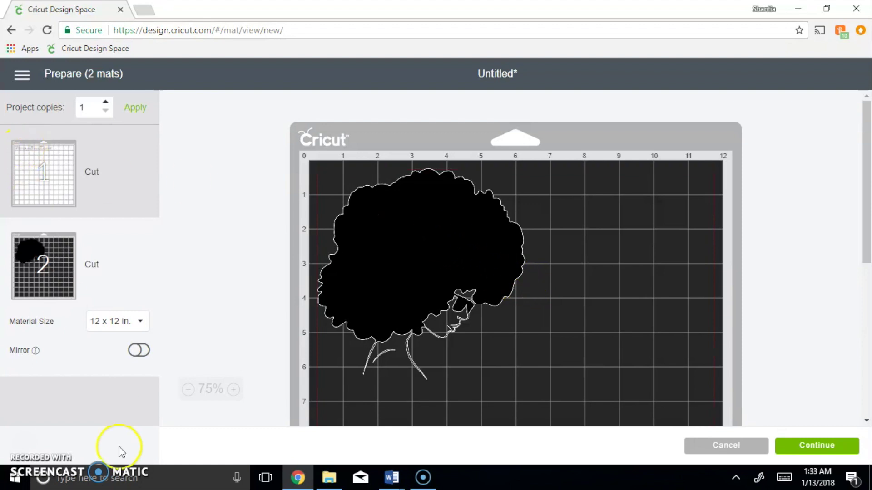
left_click(10, 31)
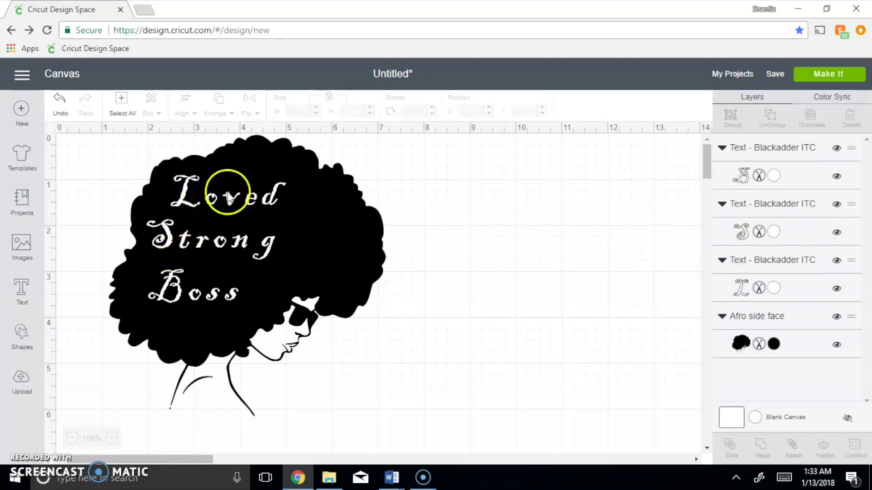
Move Loved and Strong off to the right, then slice Boss out of the hair
left_click_drag(229, 195, 544, 194)
left_click_drag(224, 252, 519, 254)
left_click(92, 195)
left_click_drag(91, 185, 337, 404)
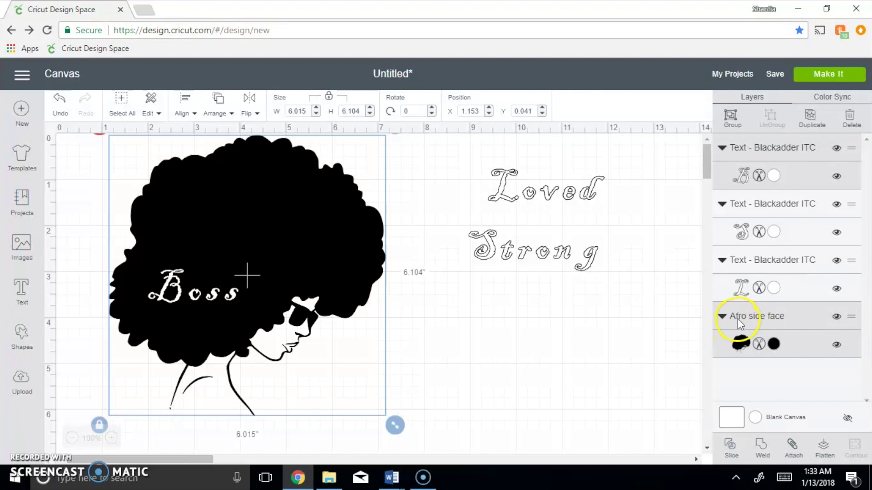
left_click(729, 450)
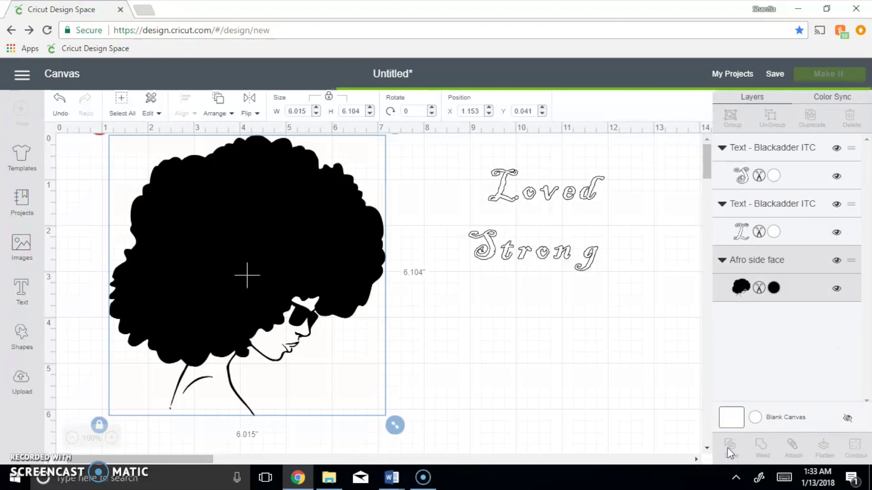
left_click(728, 448)
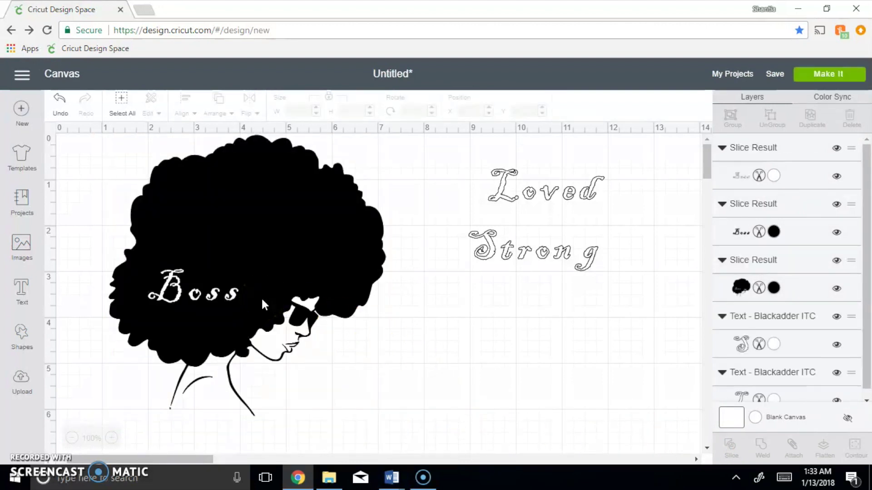
Delete the two leftover Boss slice pieces
left_click_drag(216, 225, 346, 277)
left_click(357, 374)
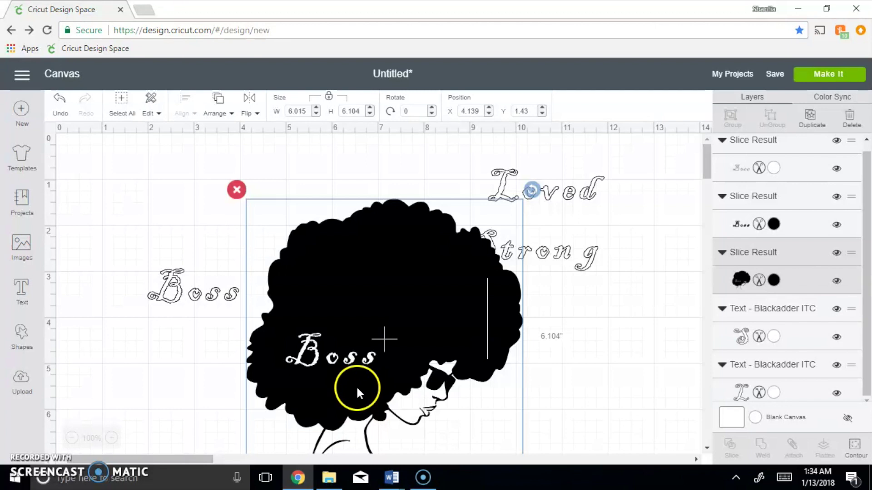
left_click_drag(194, 299, 163, 329)
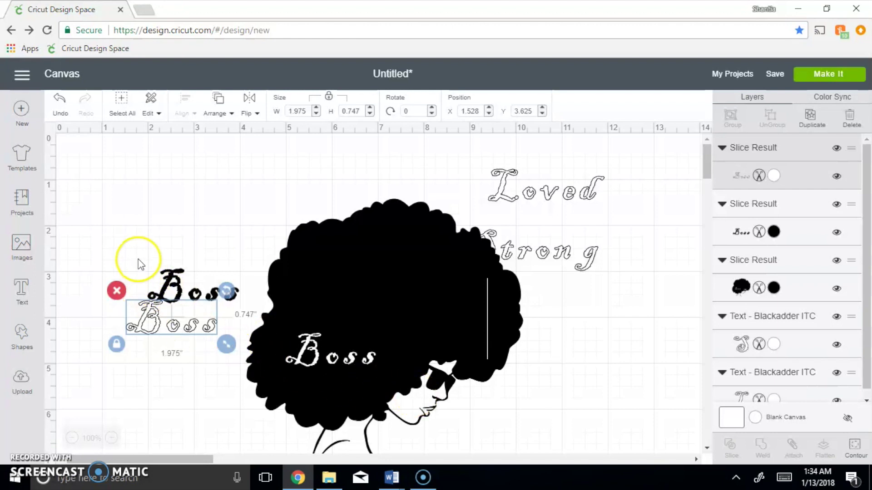
left_click_drag(138, 258, 216, 364)
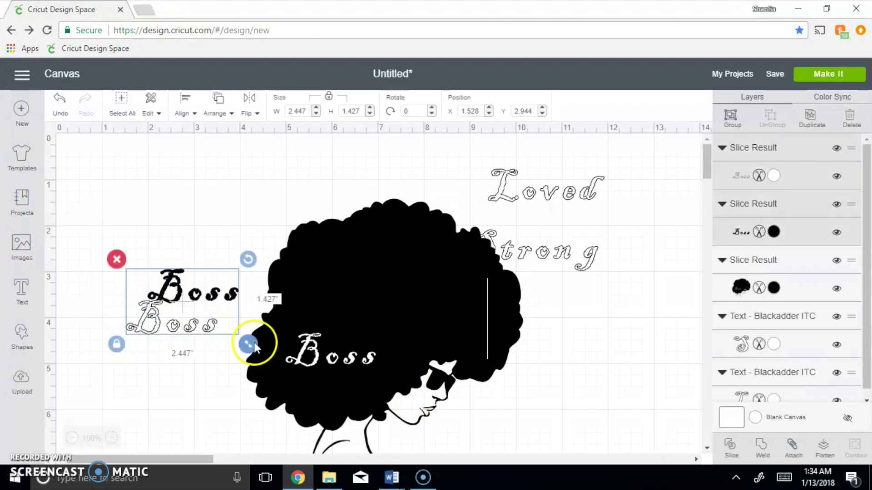
key("Delete")
Reposition the afro and place Strong on the hair above Boss
left_click_drag(368, 307, 239, 251)
left_click_drag(533, 249, 451, 275)
left_click_drag(537, 249, 261, 248)
Send the afro to back and slice Strong out of the hair
left_click(372, 290)
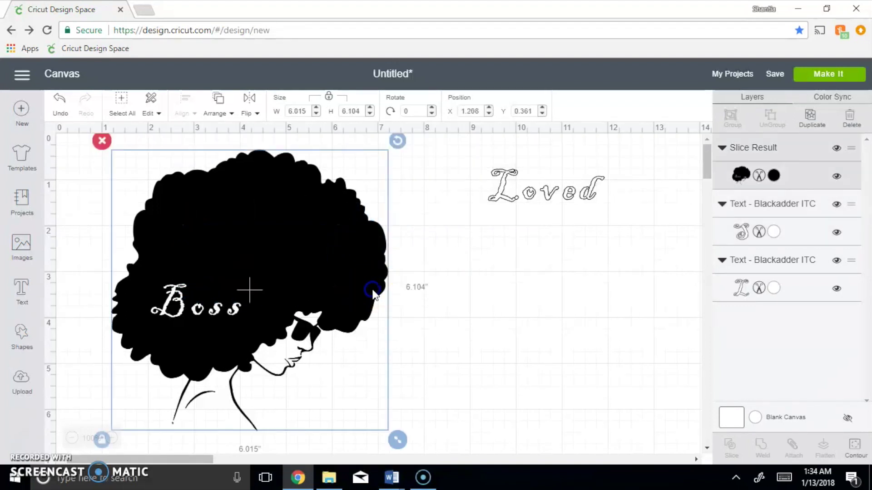
right_click(373, 292)
left_click(390, 291)
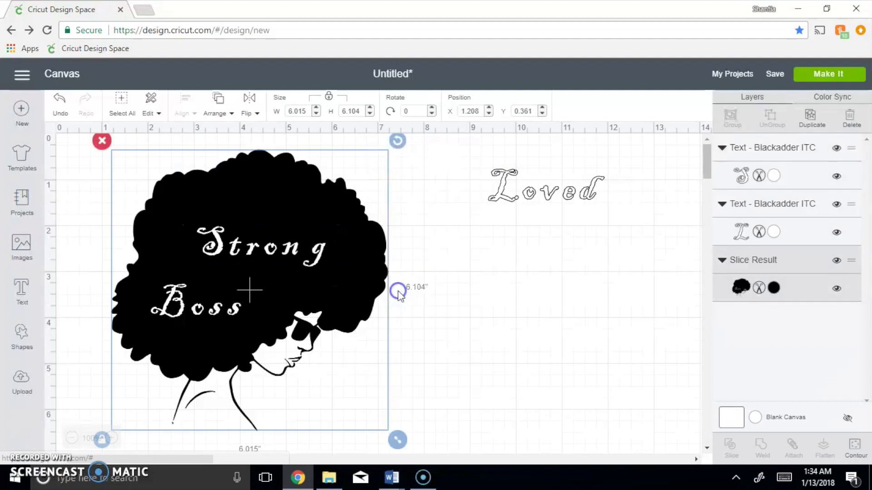
left_click_drag(593, 195, 336, 223)
left_click_drag(413, 231, 635, 242)
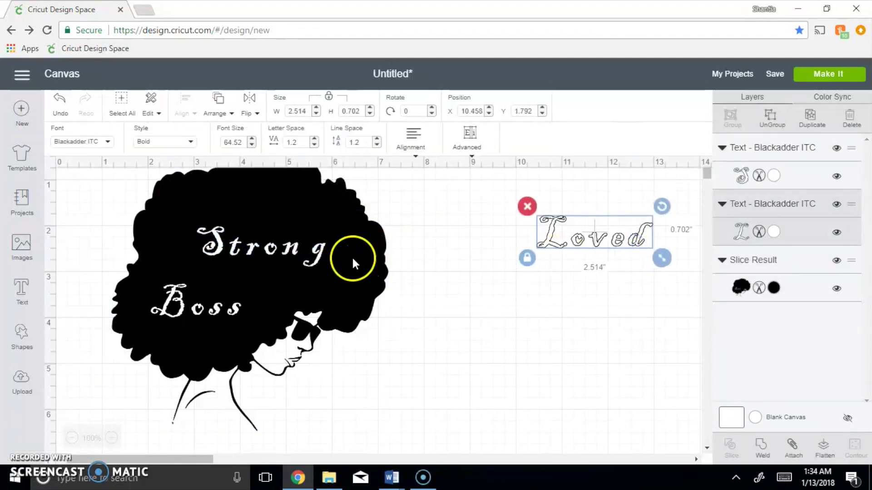
left_click_drag(85, 186, 395, 327)
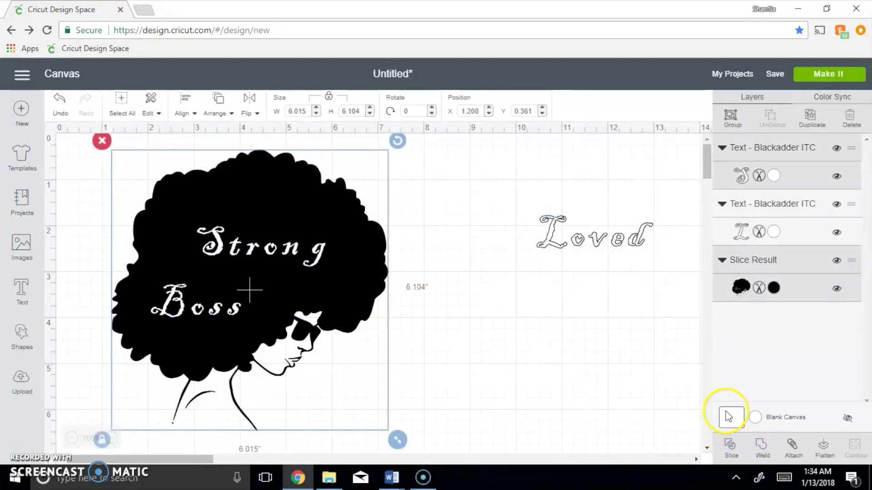
left_click(732, 454)
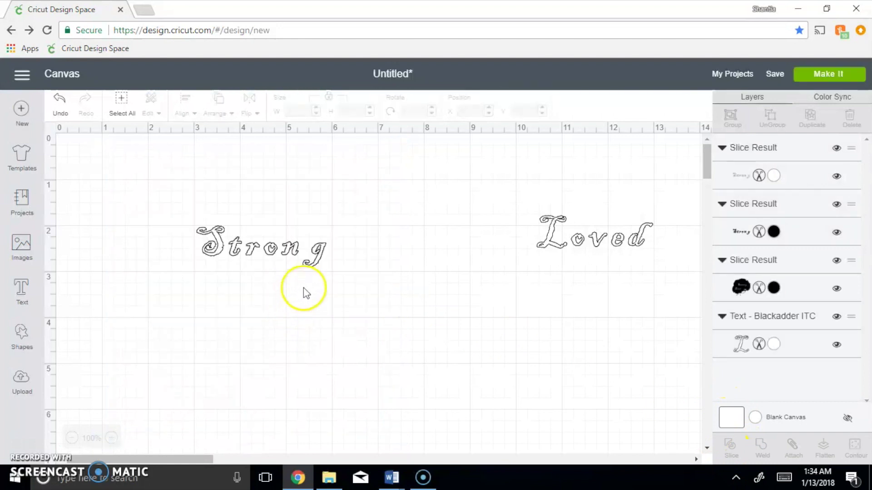
Delete the leftover Strong outline and place Loved on the hair above Strong
mouse_move(278, 287)
left_mouse_down()
mouse_move(346, 360)
mouse_move(485, 337)
left_mouse_up()
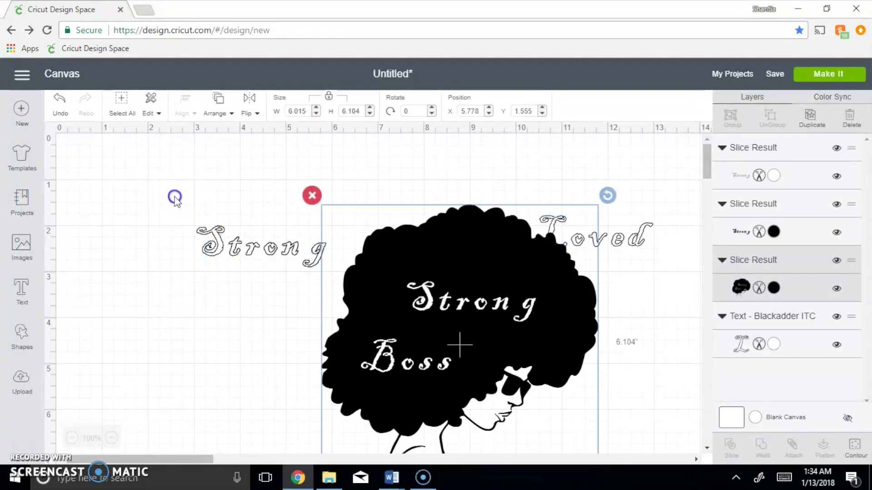
left_click_drag(174, 196, 241, 262)
key("Delete")
left_click_drag(347, 266, 279, 194)
left_click_drag(605, 247, 302, 222)
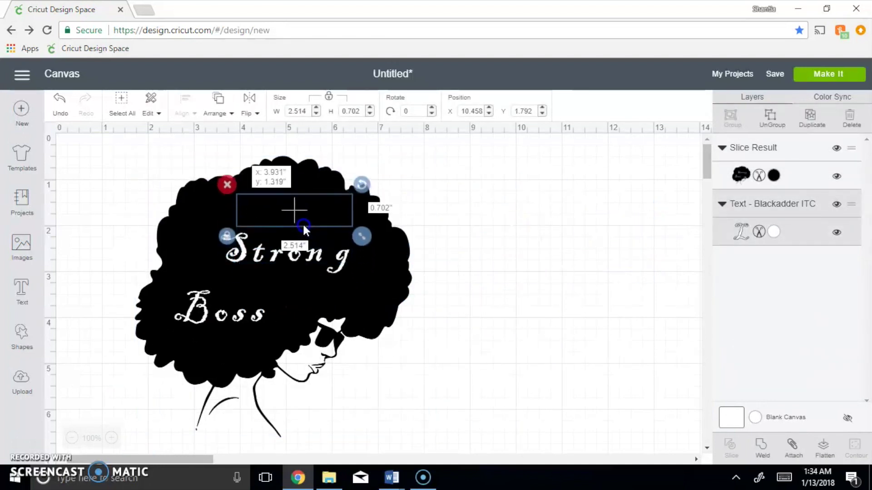
Send the afro to back and slice Loved out of the hair
left_click(386, 271)
right_click(395, 303)
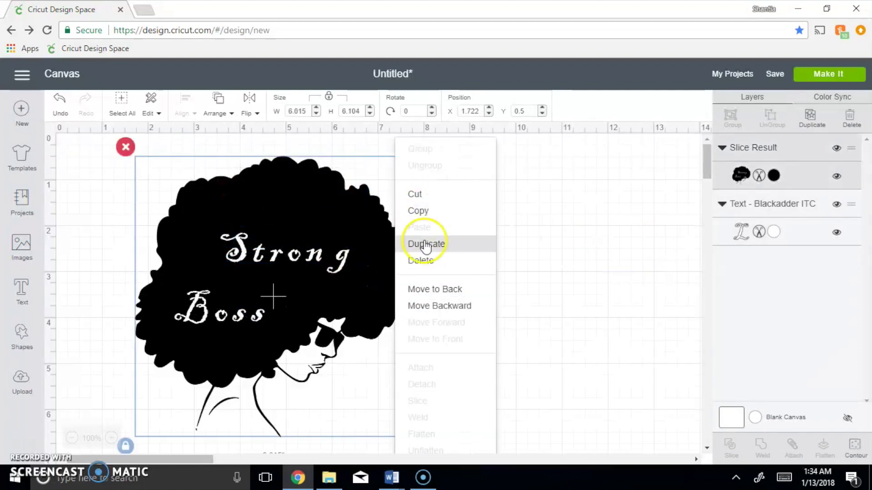
left_click(436, 290)
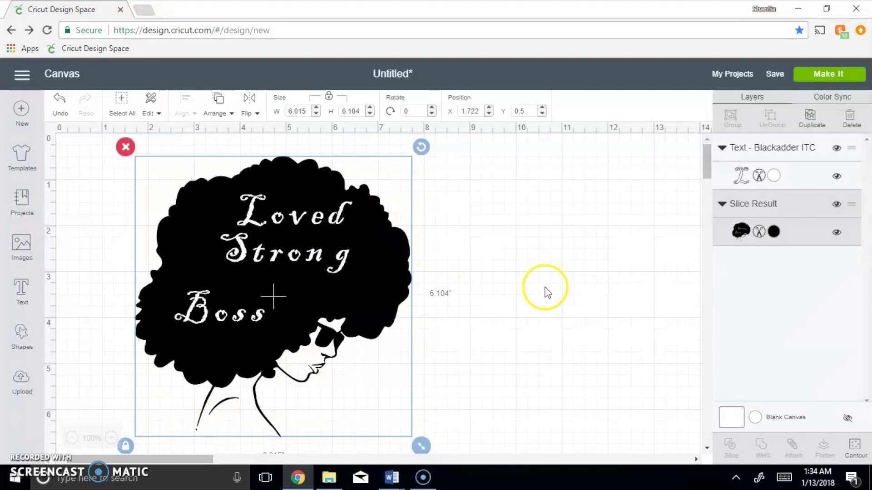
left_click_drag(544, 294, 167, 173)
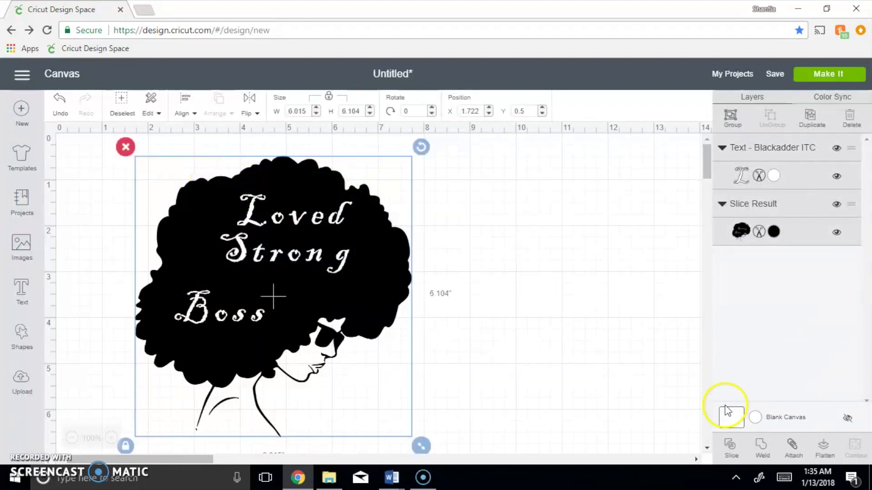
left_click(729, 459)
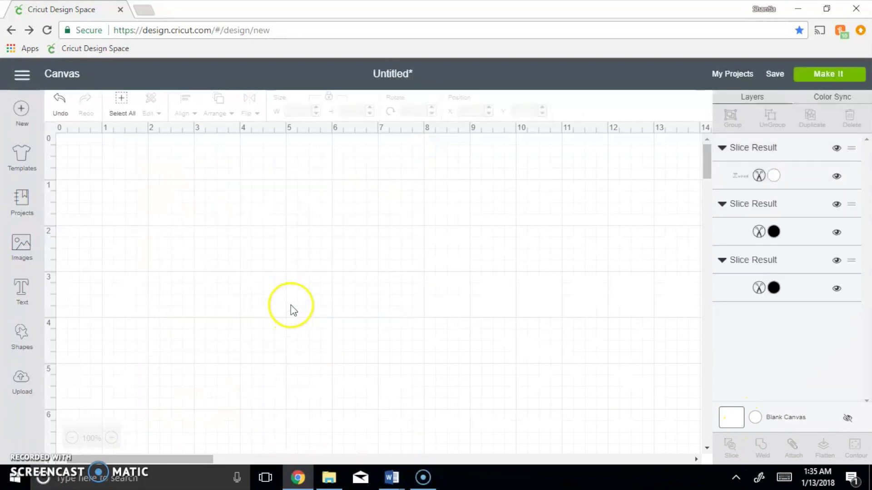
Delete the leftover Loved outline
left_click_drag(290, 288, 584, 277)
left_click_drag(220, 173, 317, 257)
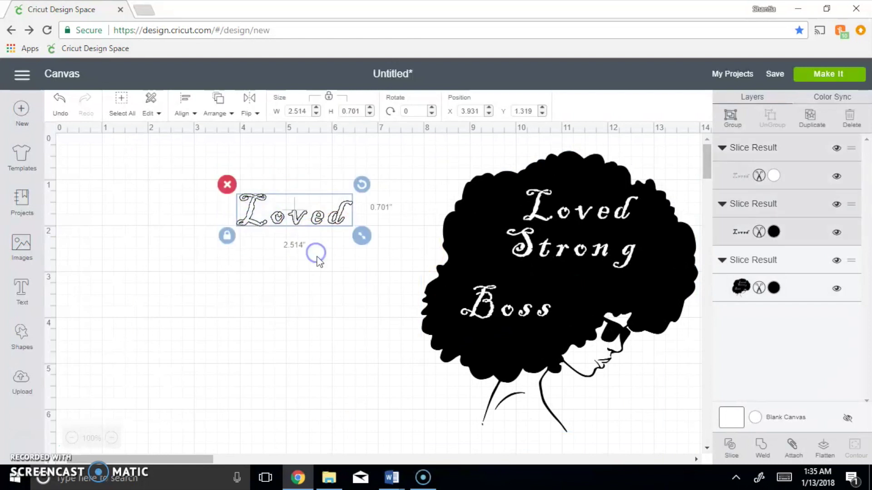
key("Delete")
Nudge the finished silhouette and send it to Make It on one 12 x 12 in. mat
left_click_drag(567, 282, 501, 257)
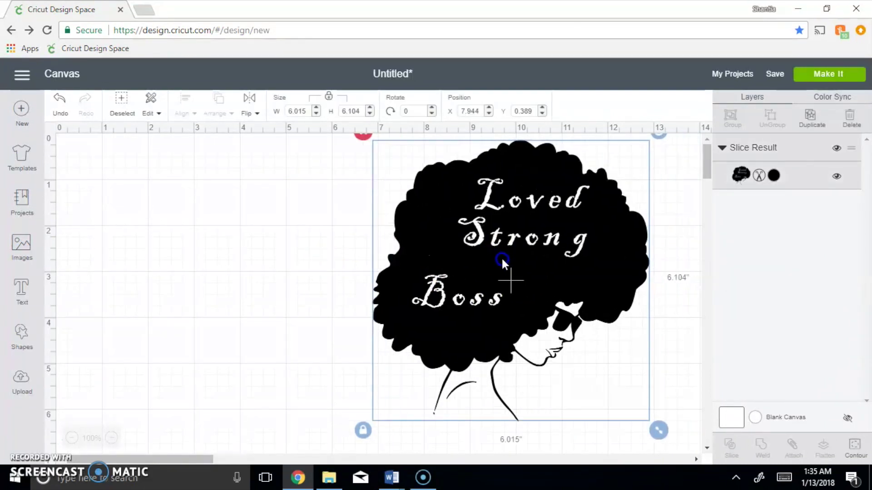
left_click(845, 75)
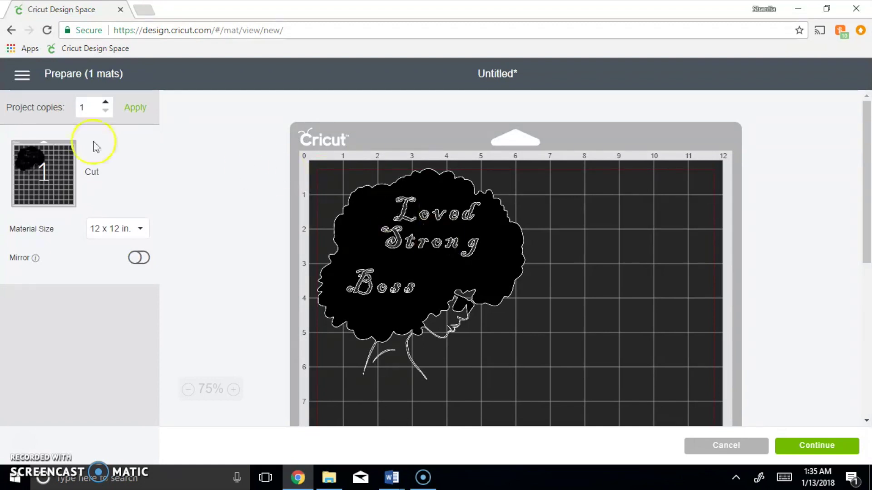
Cancel the cut from the cutting step, then shift the silhouette to X 2.236, Y 0.444
left_click(817, 446)
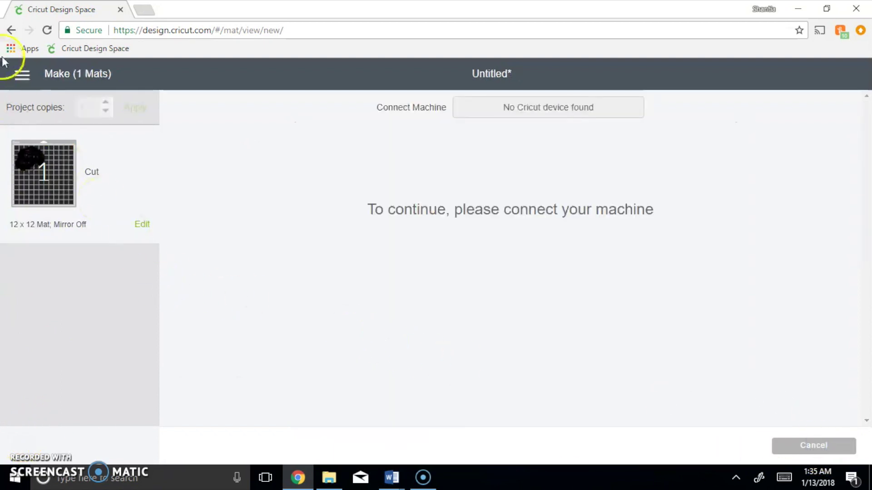
left_click(20, 74)
left_click(235, 156)
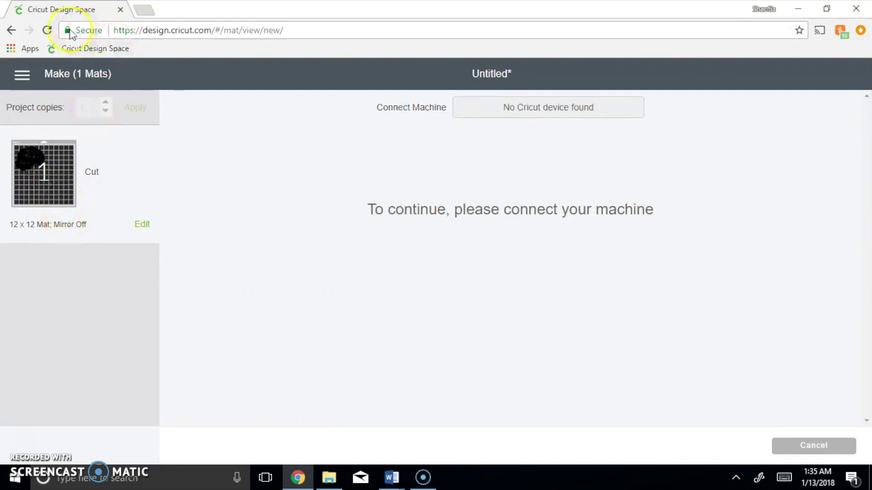
left_click(11, 30)
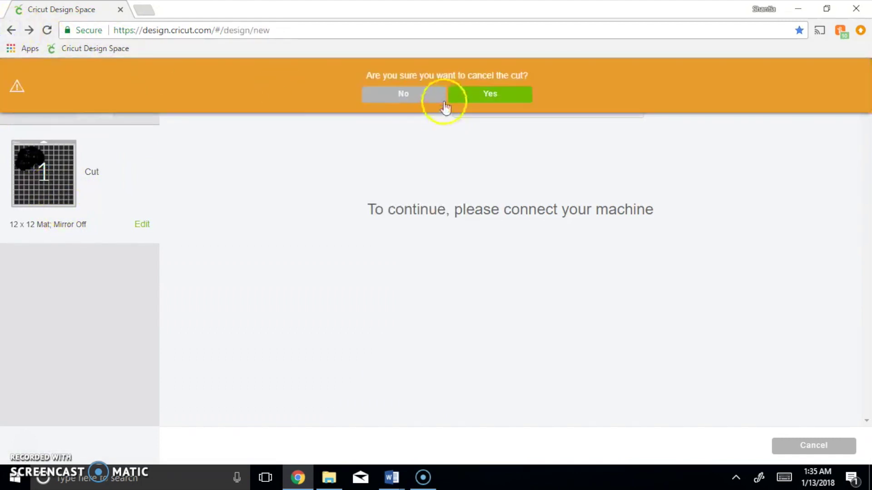
left_click(451, 93)
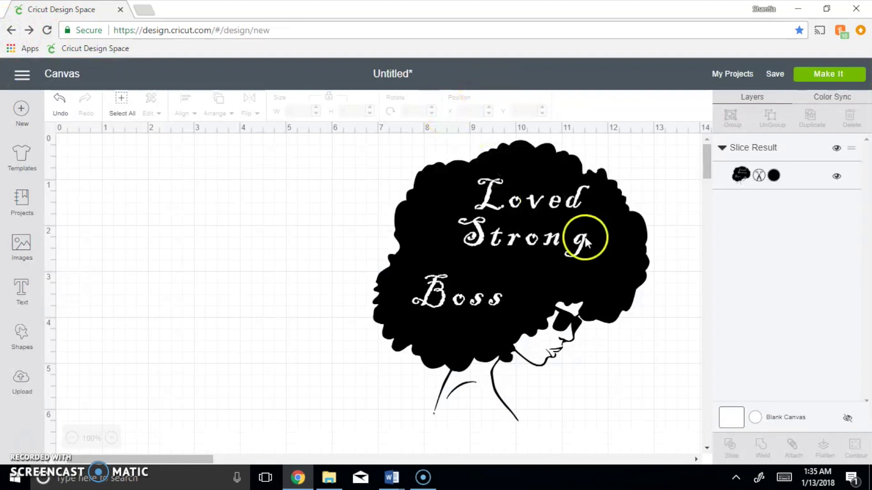
left_click_drag(586, 241, 337, 248)
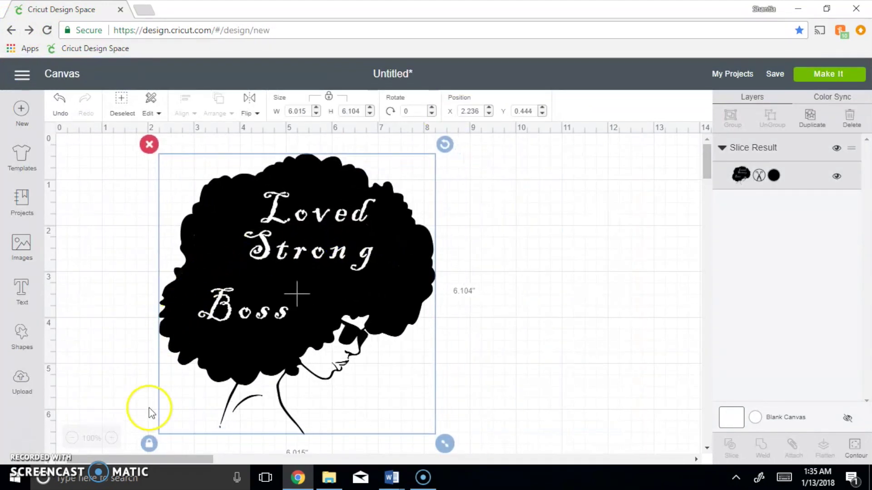